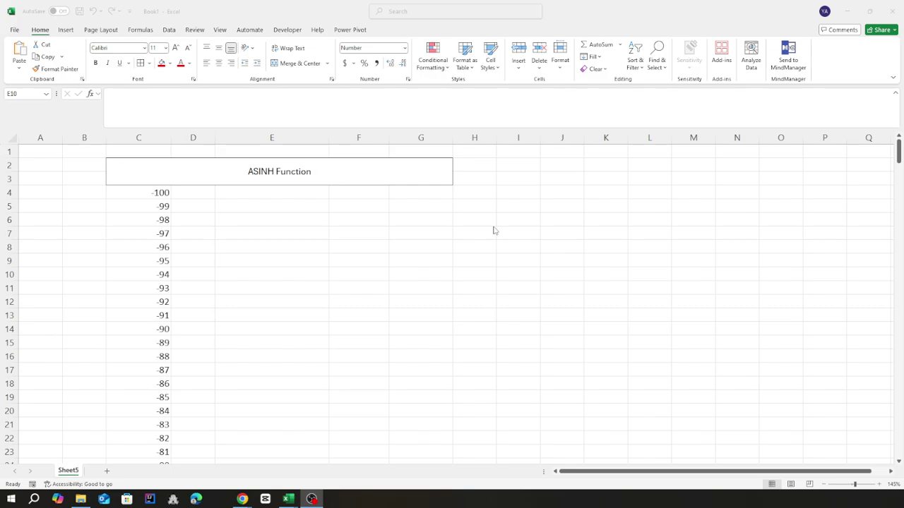
- Enter the formula =ASINH(C4) in cell E4 to calculate the inverse hyperbolic sine of the first number
left_click(226, 193)
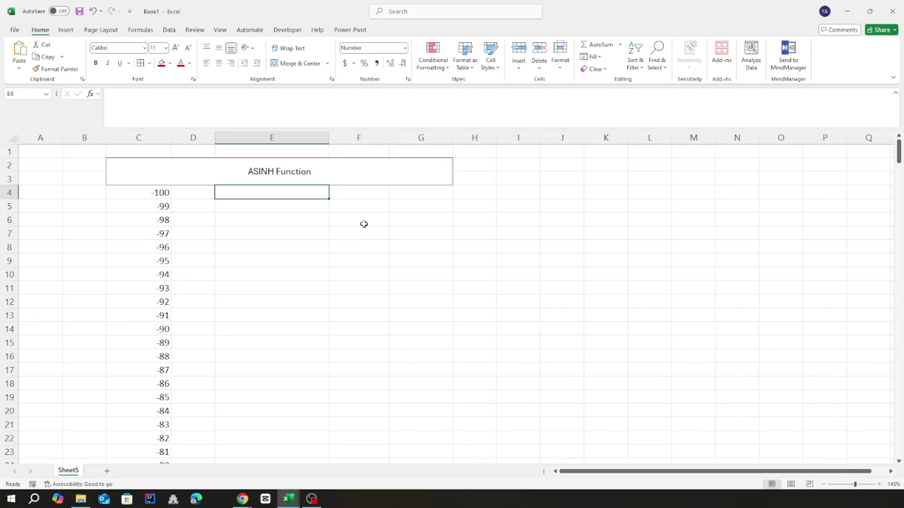
scroll(364, 223, "up", 1)
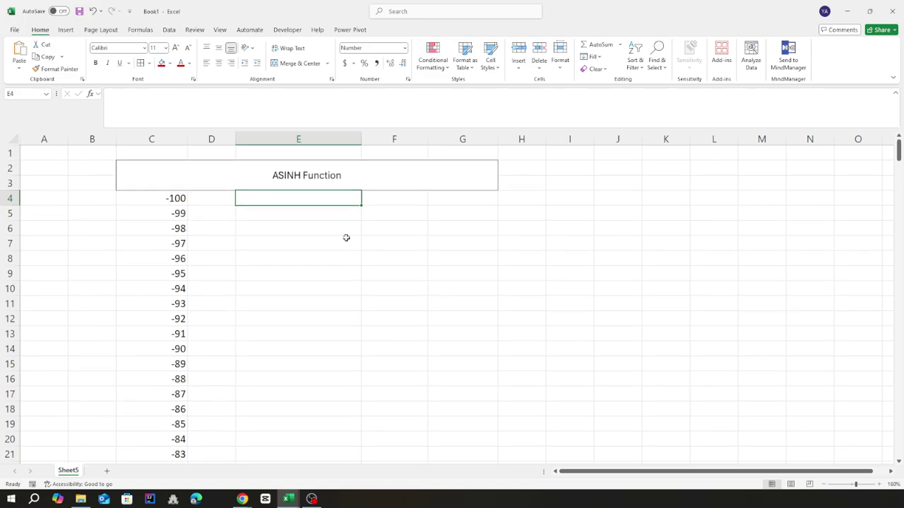
type("=")
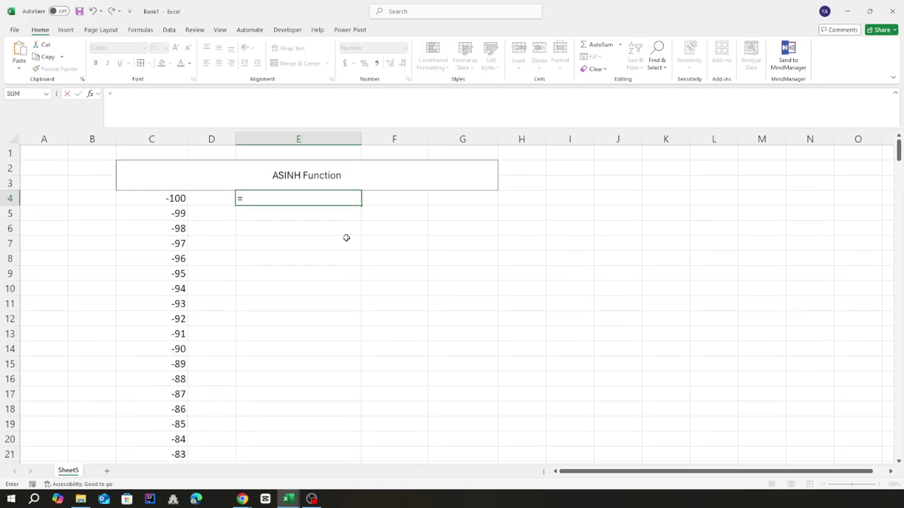
type("ASI")
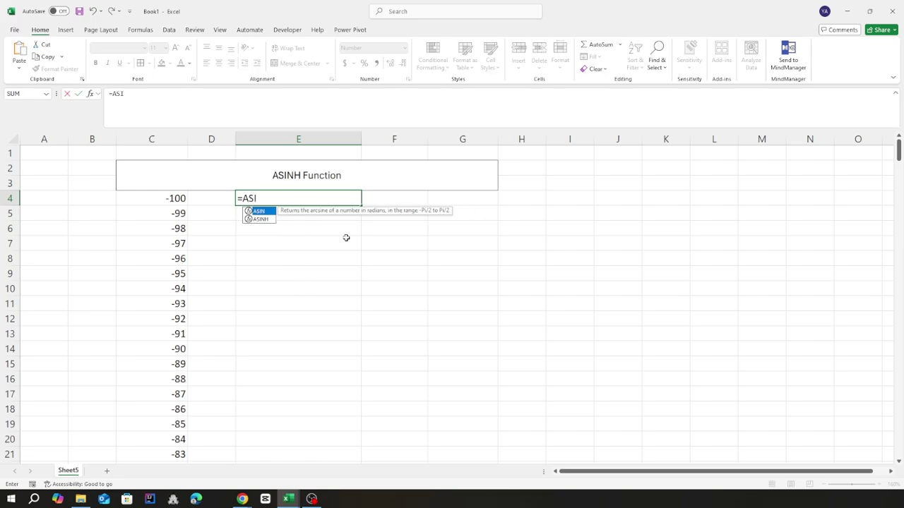
type("NH(")
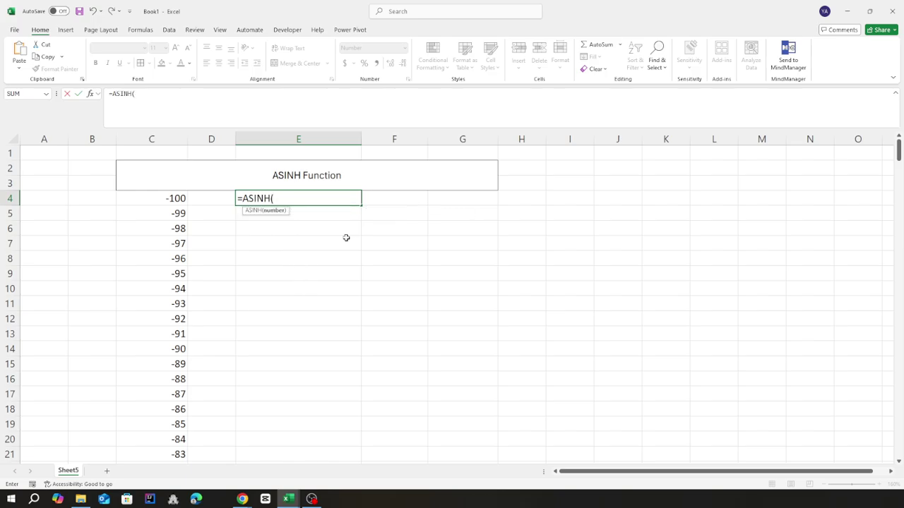
left_click(151, 200)
key("Return")
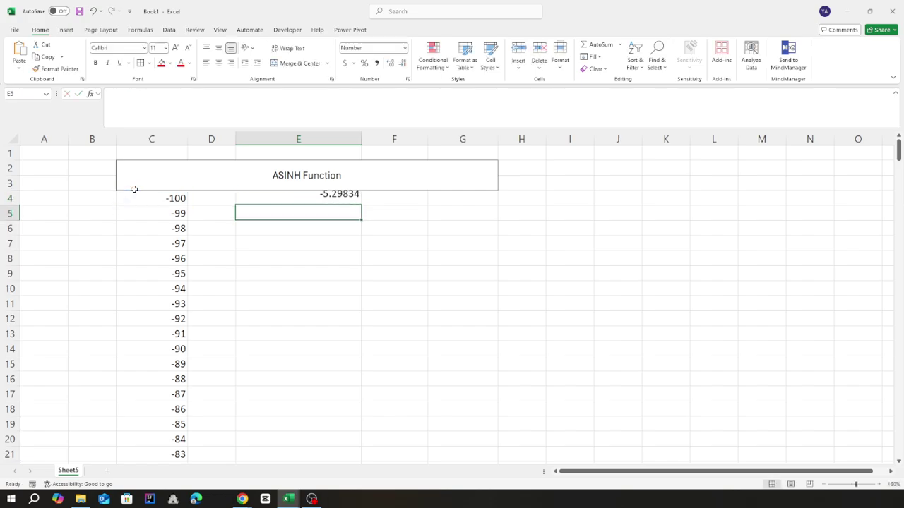
- Fill the ASINH formula from E4 down to E204, alongside the last number in column C
left_click(323, 199)
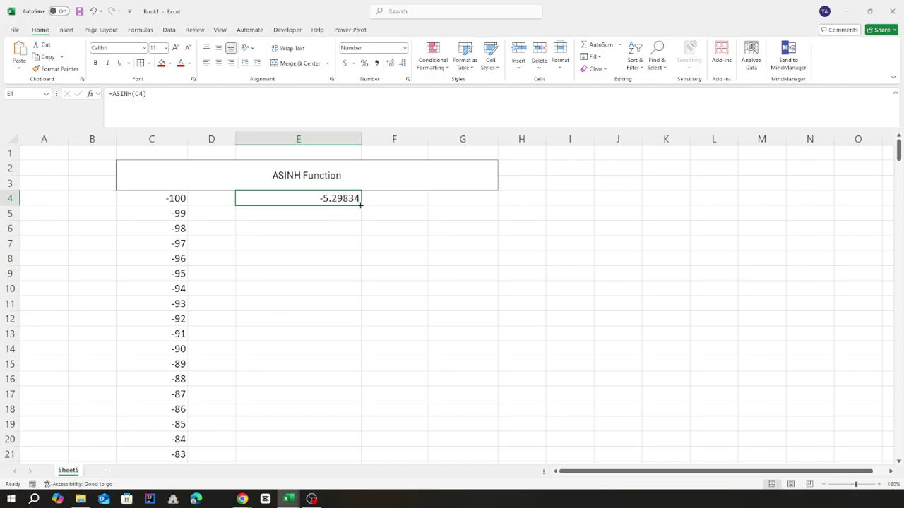
left_click_drag(360, 204, 341, 449)
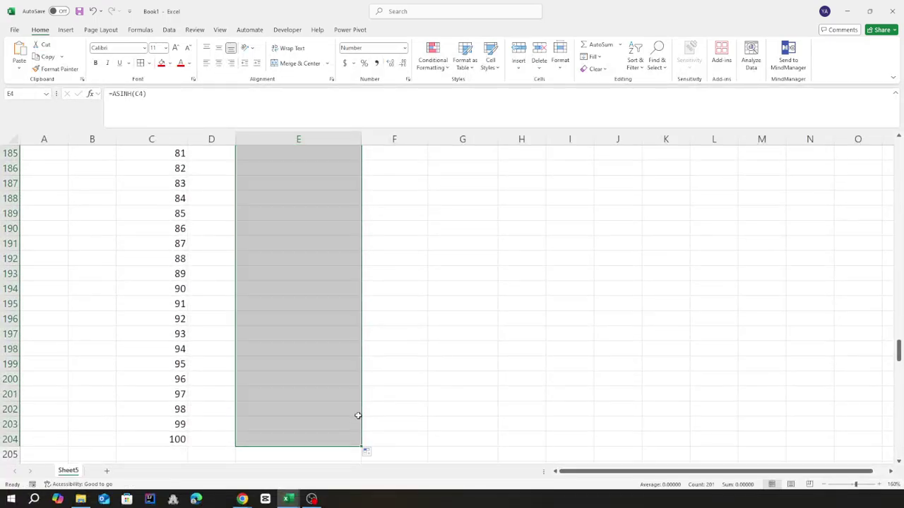
scroll(423, 292, "up", 20)
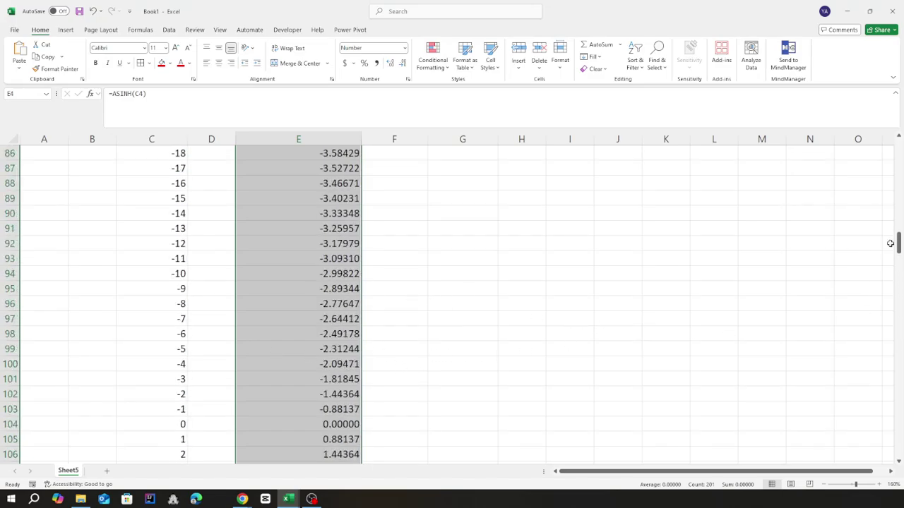
left_click_drag(895, 241, 896, 148)
left_click(434, 302)
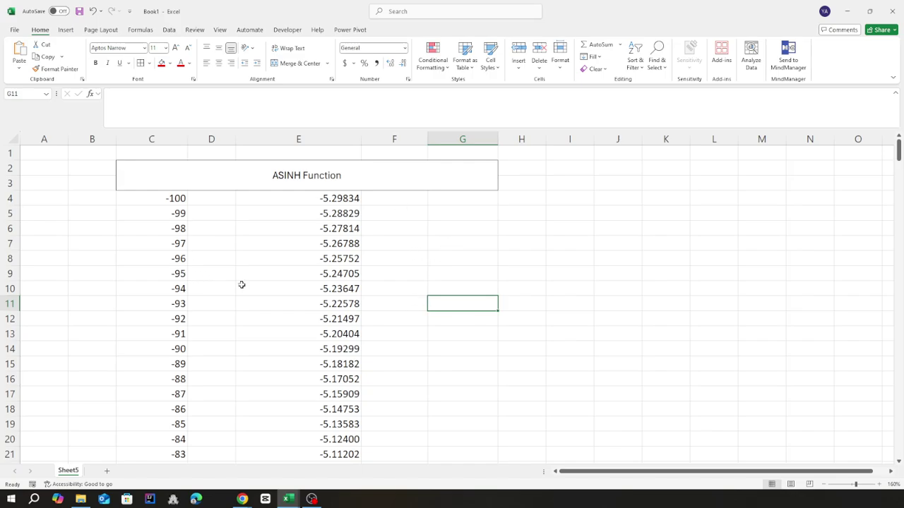
- Insert the recommended scatter chart for C4:E204 and move it clear of the data, beside column E
scroll(205, 254, "down", 1, "ctrl")
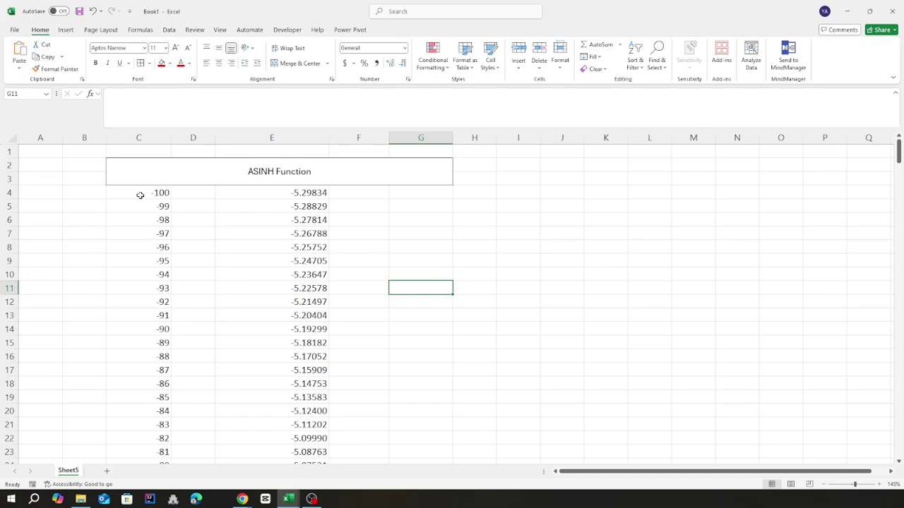
left_click_drag(140, 195, 297, 450)
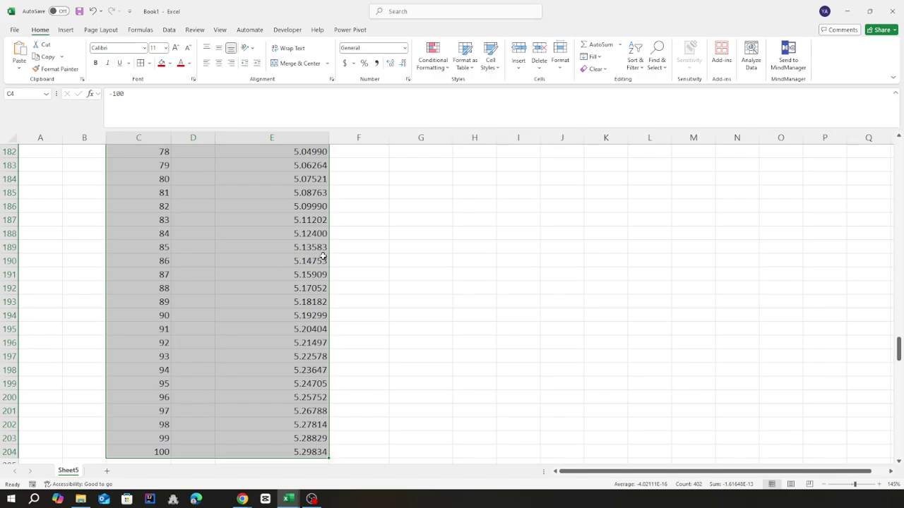
scroll(355, 308, "up", 12)
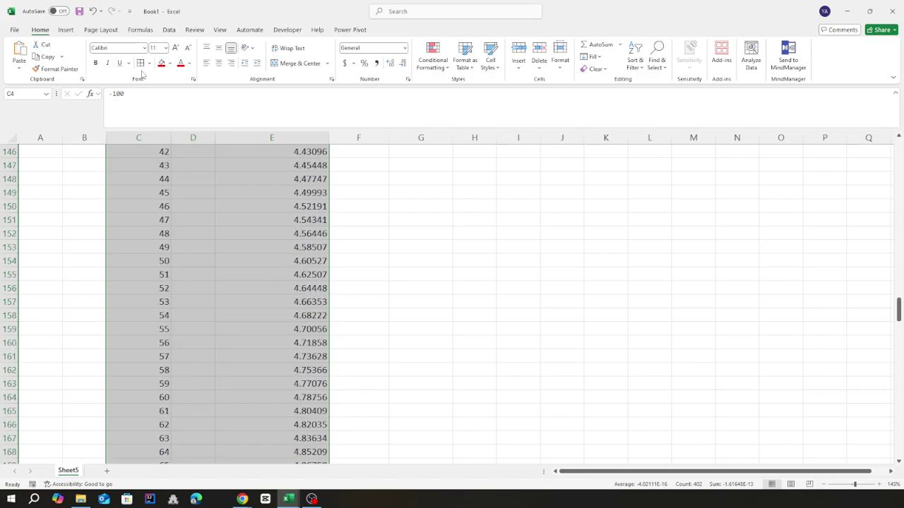
left_click(65, 30)
scroll(431, 267, "up", 20)
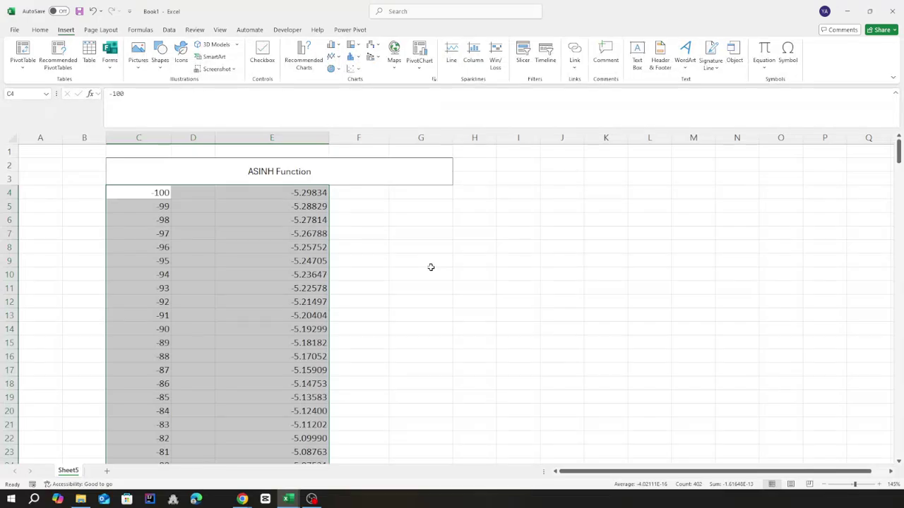
left_click(307, 71)
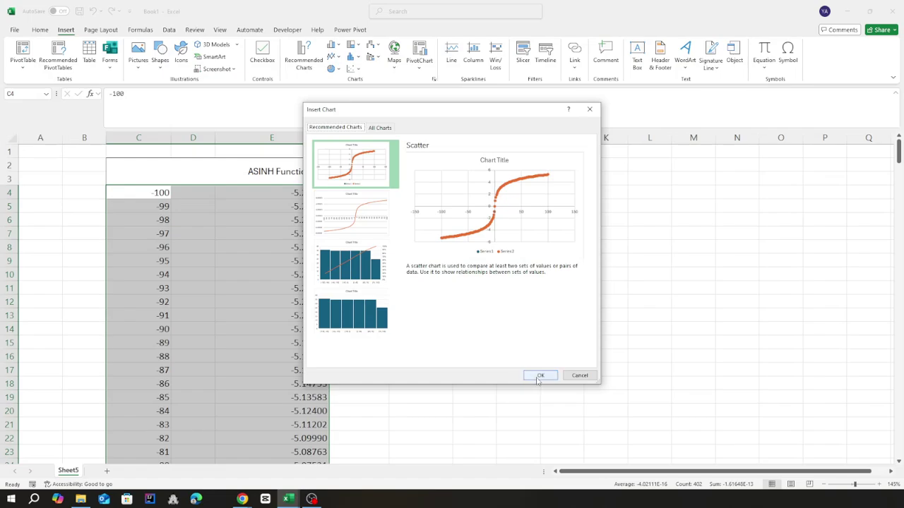
left_click(540, 376)
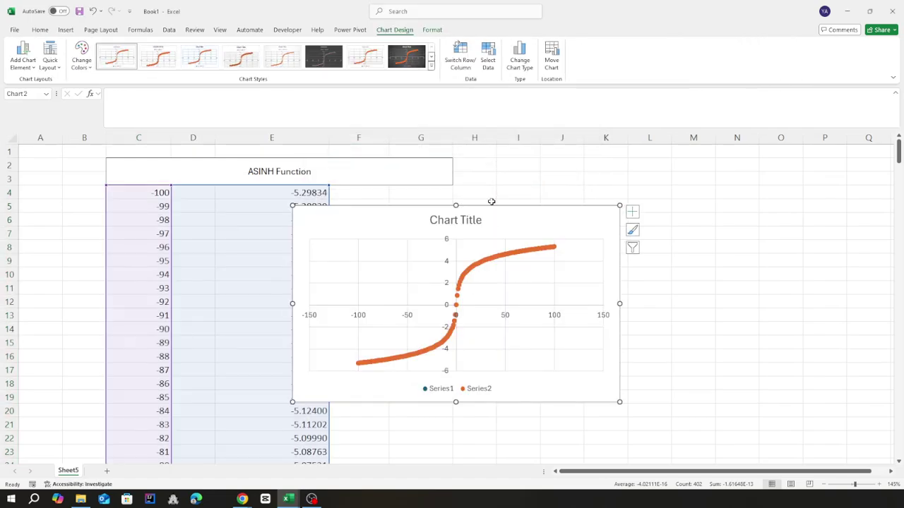
left_click_drag(474, 209, 550, 208)
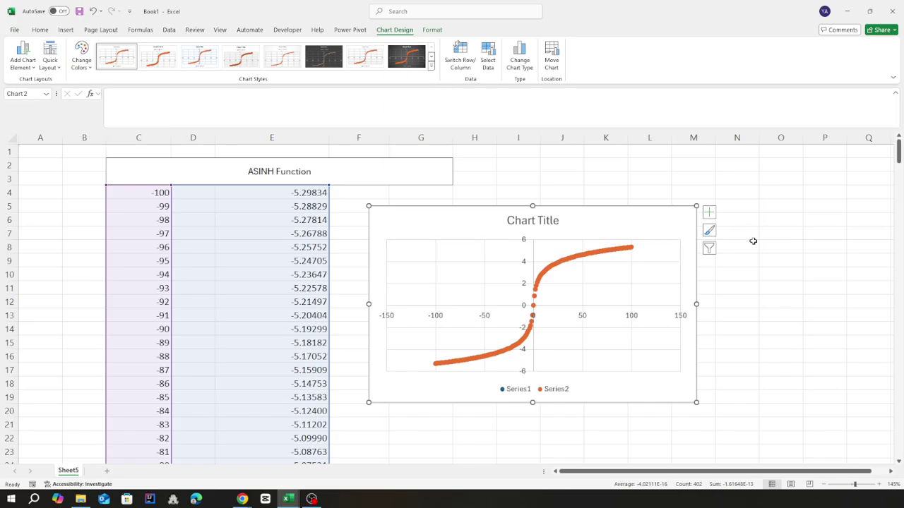
left_click(161, 219)
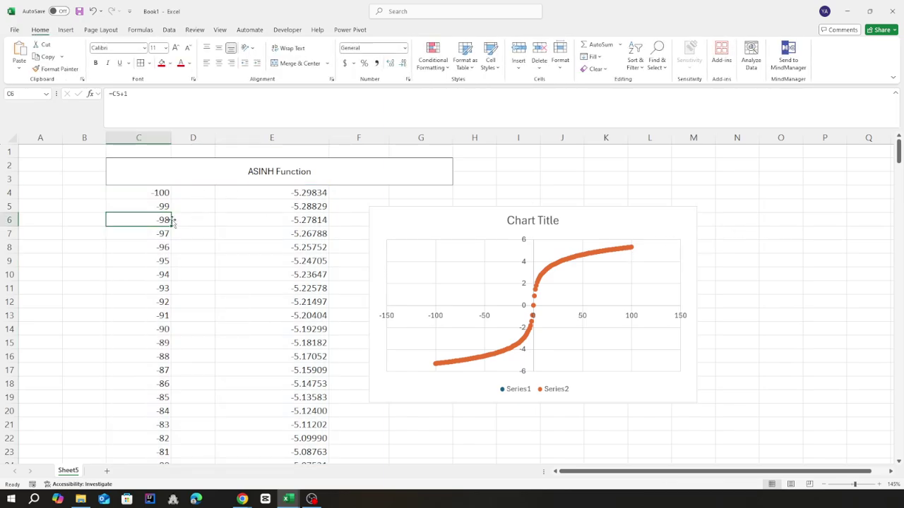
left_click(166, 194)
double_click(167, 193)
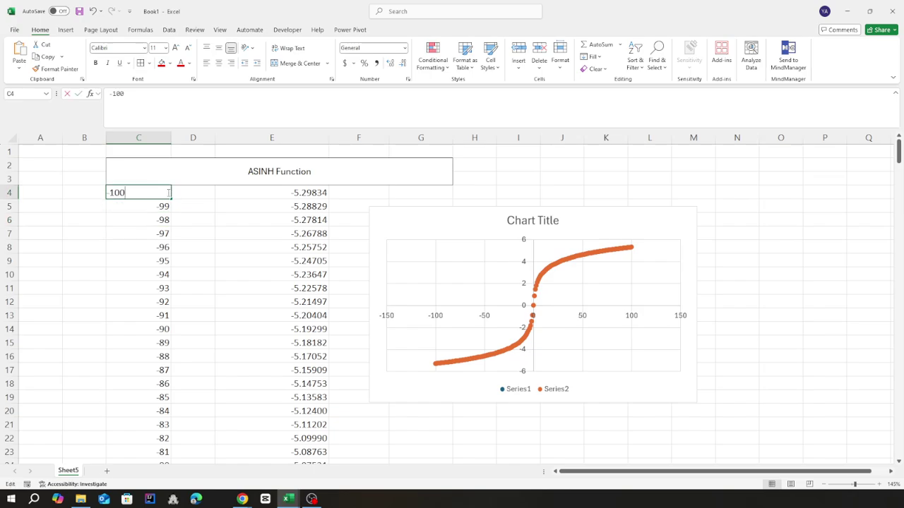
type("0000000")
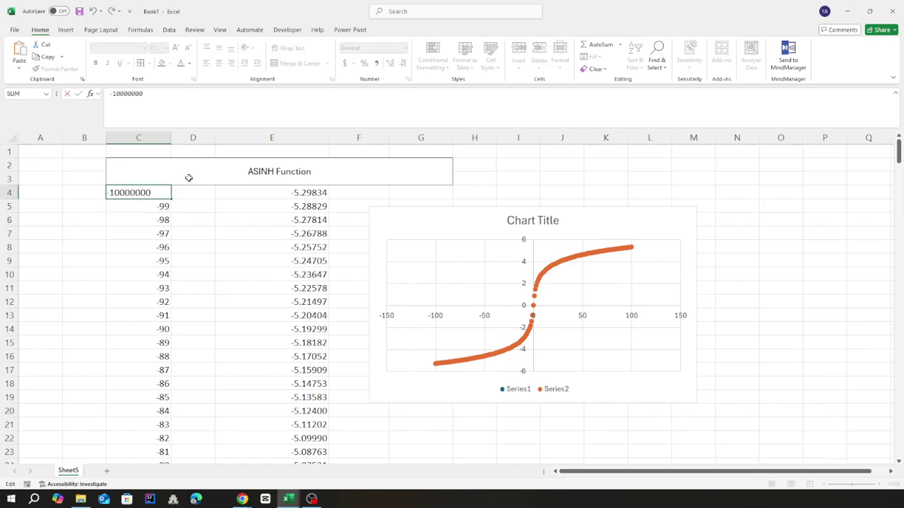
type("0000")
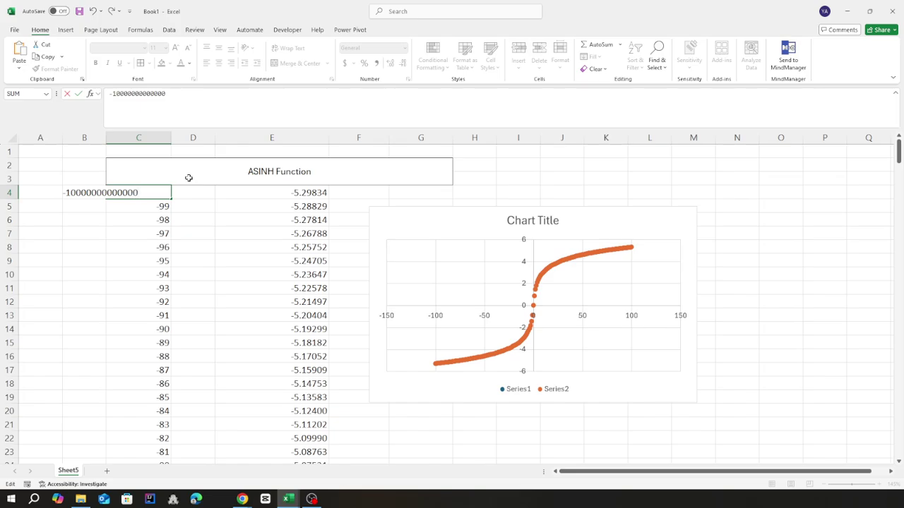
type("000")
key("Return")
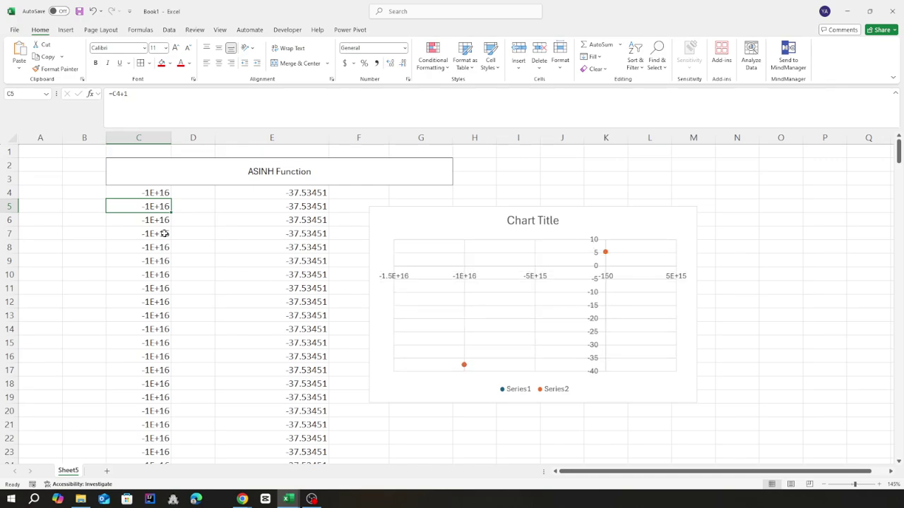
left_click(303, 194)
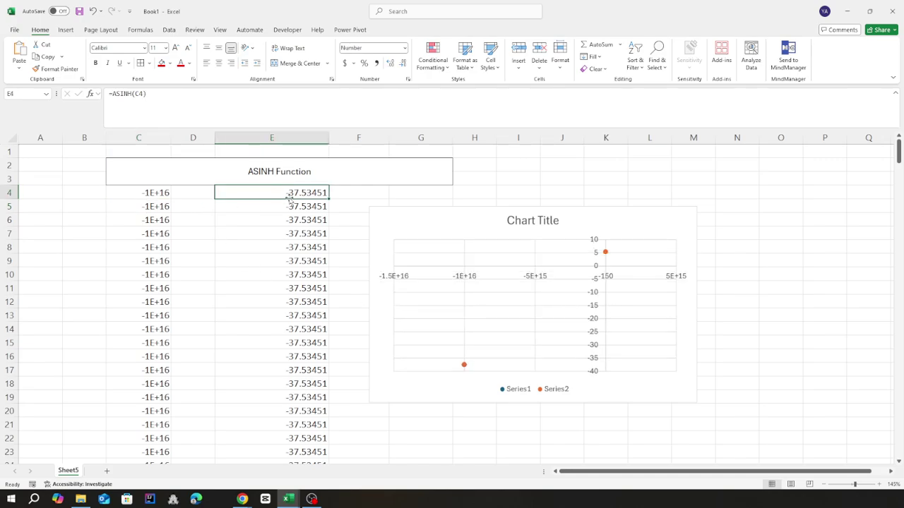
- Set the starting number in C4 back to -100
left_click(149, 196)
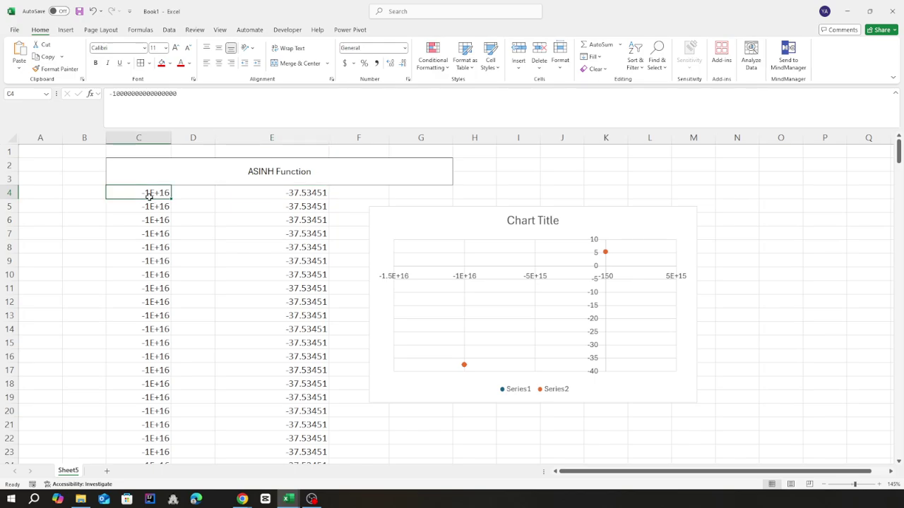
left_click(201, 94)
key("BackSpace")
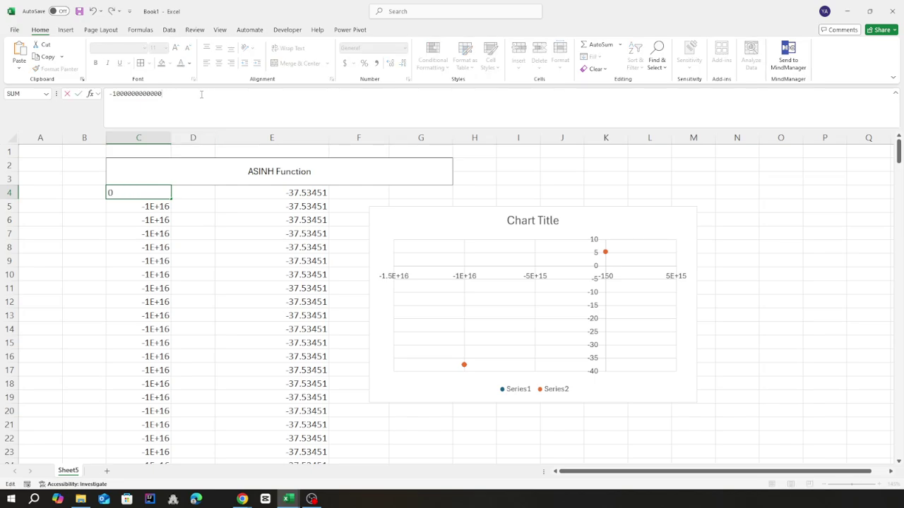
key("BackSpace")
key("BackSpace")
key("BackSpace")
key("BackSpace")
key("BackSpace")
key("BackSpace")
key("BackSpace")
key("BackSpace")
key("BackSpace")
key("BackSpace")
key("BackSpace")
key("BackSpace")
key("BackSpace")
key("Return")
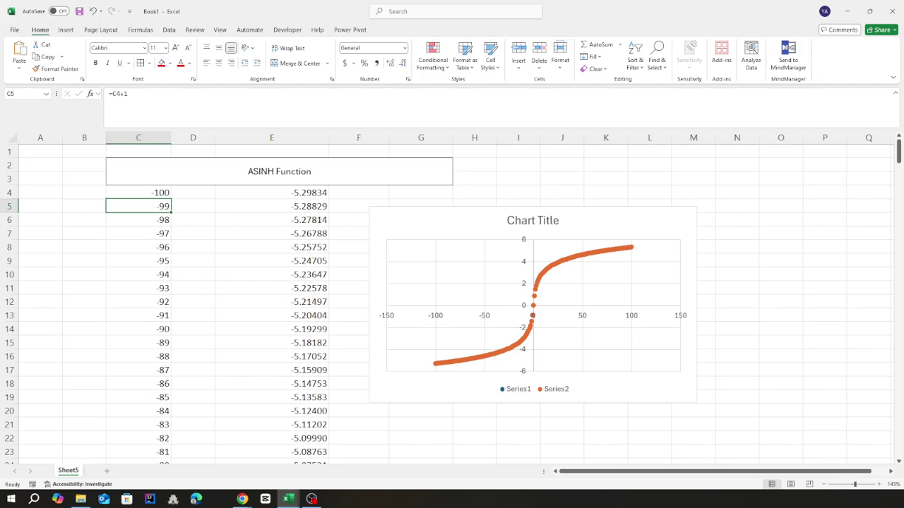
key("alt+Tab")
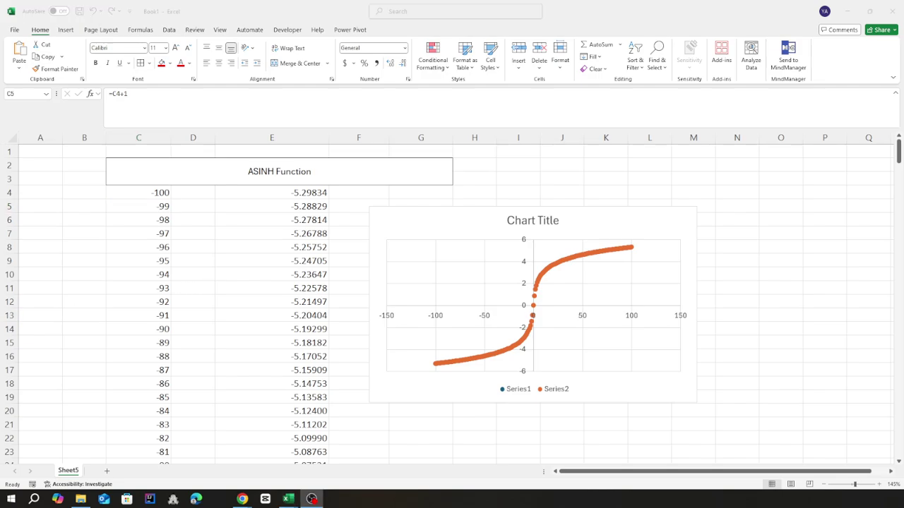